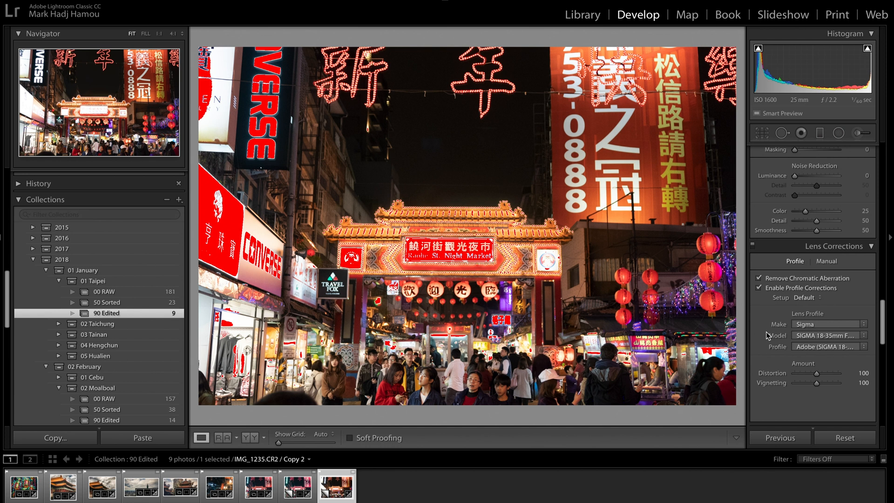
Adjust the photo's basic tone: Highlights −100, Shadows +52, Whites +24 and Blacks −44
scroll(819, 283, "up", 10)
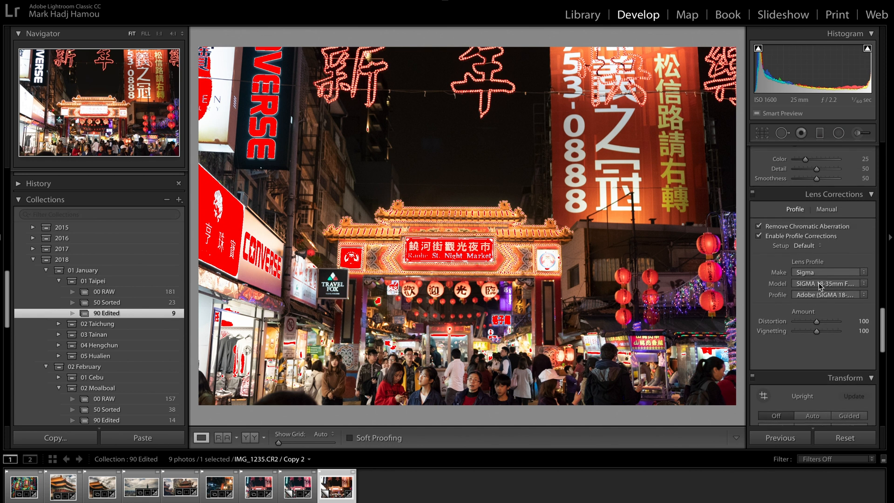
scroll(819, 284, "up", 12)
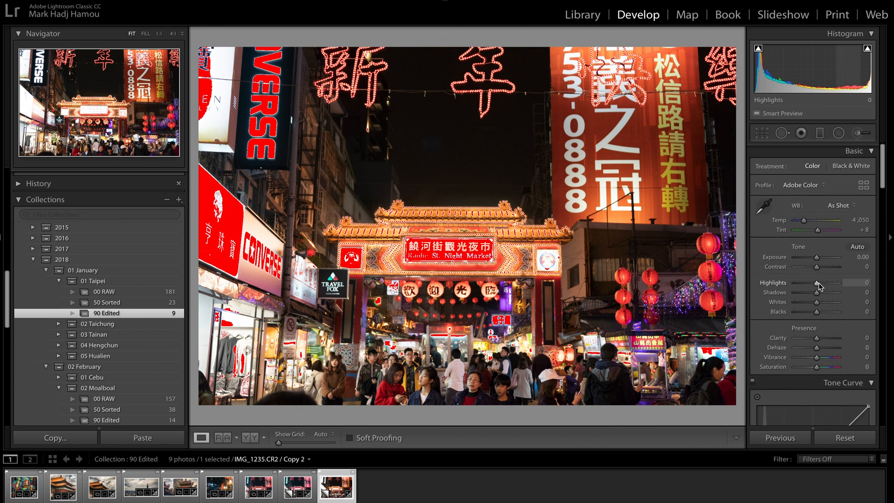
left_click_drag(818, 282, 784, 283)
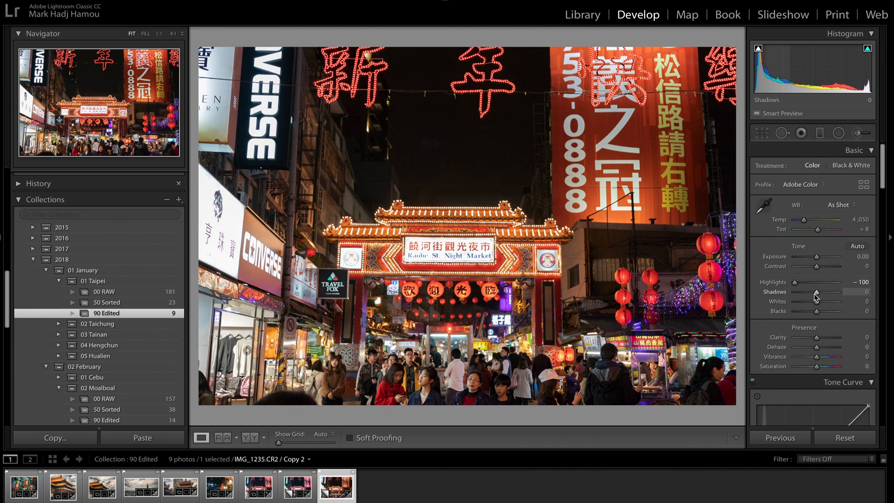
left_click_drag(817, 292, 844, 295)
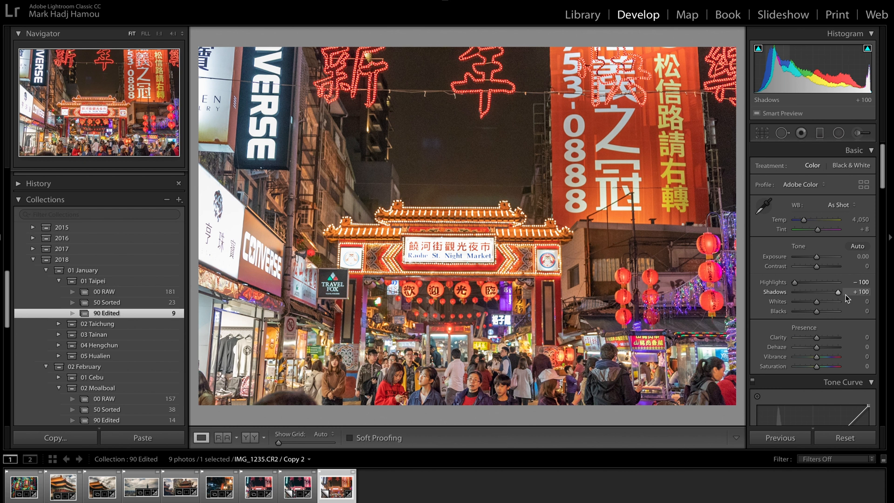
left_click(455, 149)
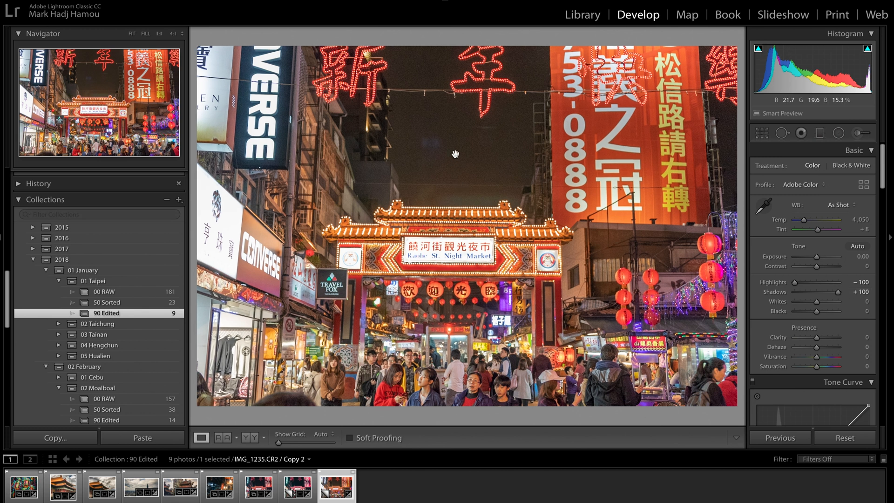
left_click(504, 174)
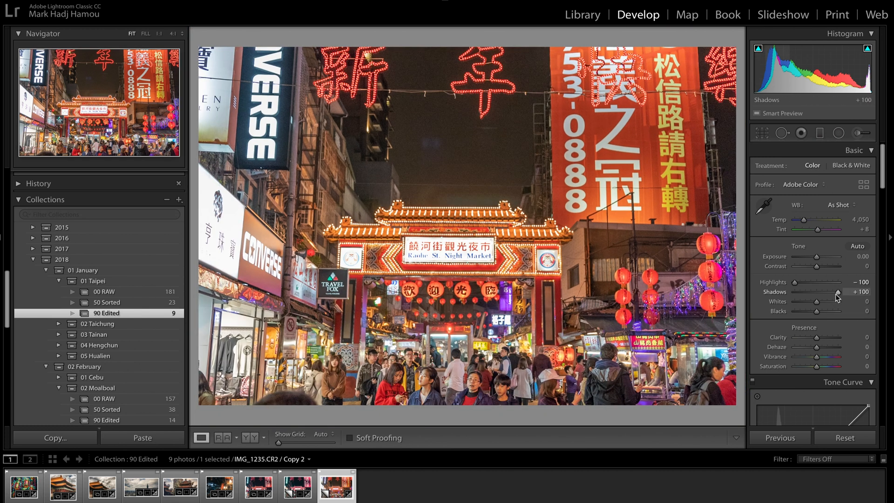
left_click_drag(836, 295, 807, 311)
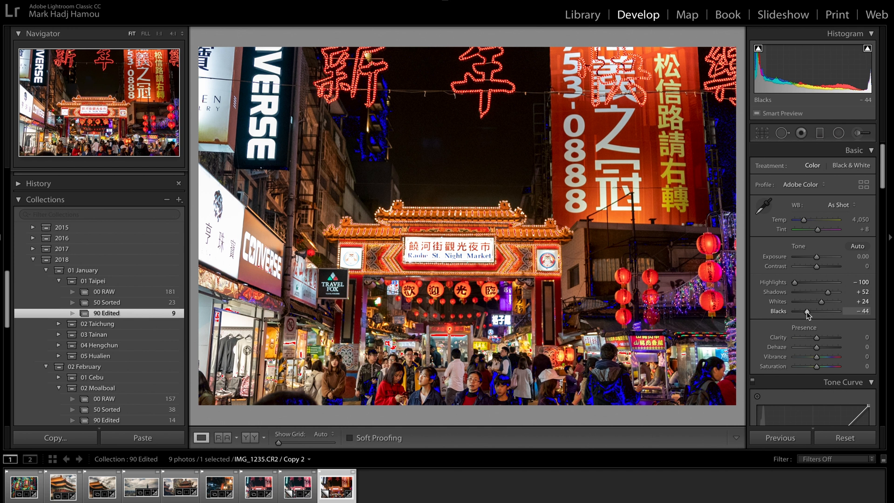
Add three points to the RGB tone curve, raise its black endpoint to 9.4% and lower its white endpoint slightly
scroll(807, 312, "down", 6)
scroll(806, 312, "up", 5)
scroll(792, 335, "down", 5)
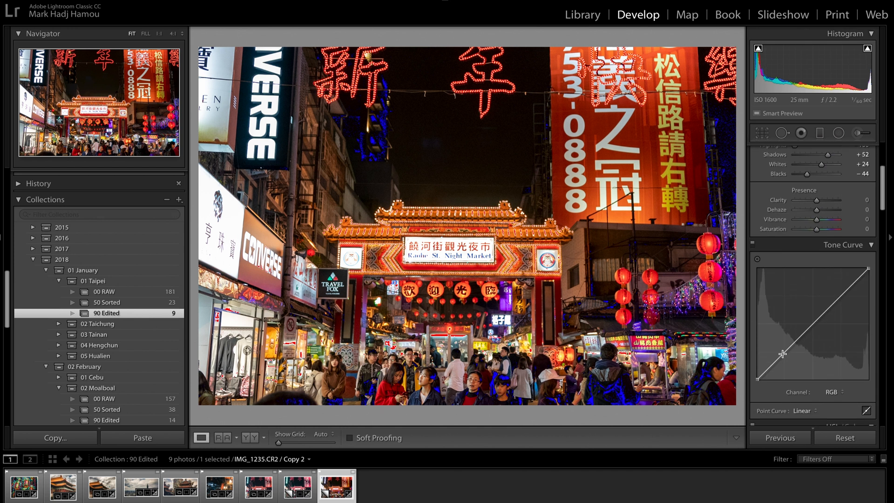
left_click(783, 353)
left_click(813, 324, "alt")
left_click(843, 294, "alt")
left_click_drag(758, 379, 753, 372)
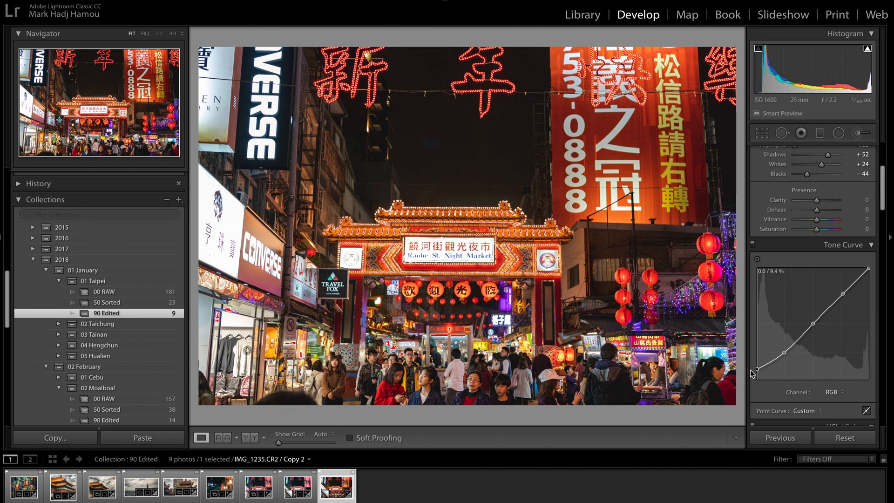
key("ctrl+z")
left_click_drag(869, 271, 870, 273)
Set the photo's Clarity to +40 and Vibrance to +30
scroll(825, 279, "up", 3)
scroll(824, 270, "up", 1)
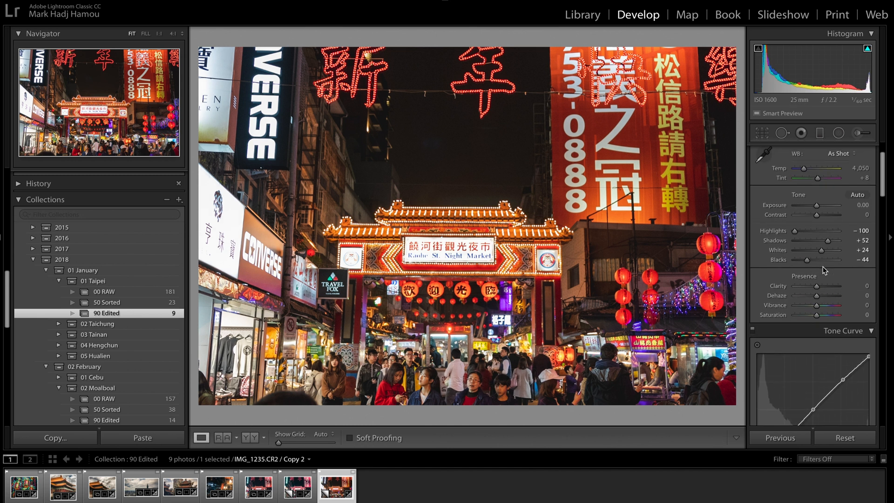
left_click_drag(822, 286, 827, 287)
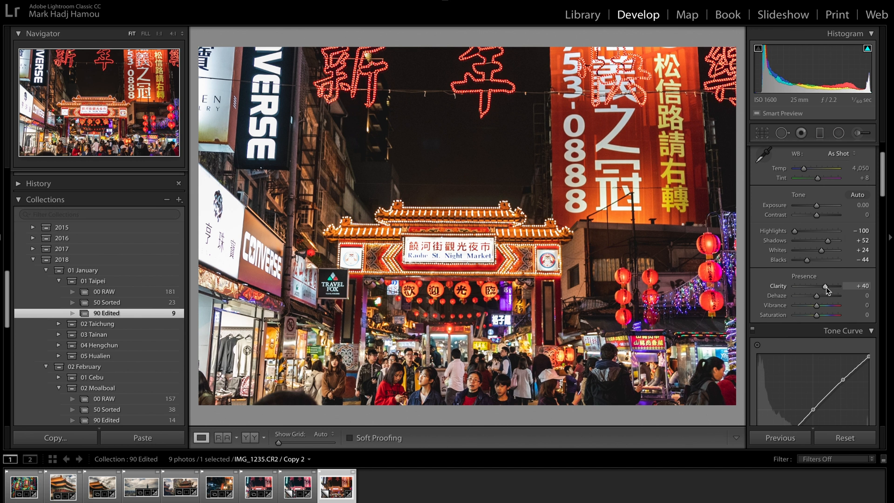
left_click_drag(817, 306, 826, 309)
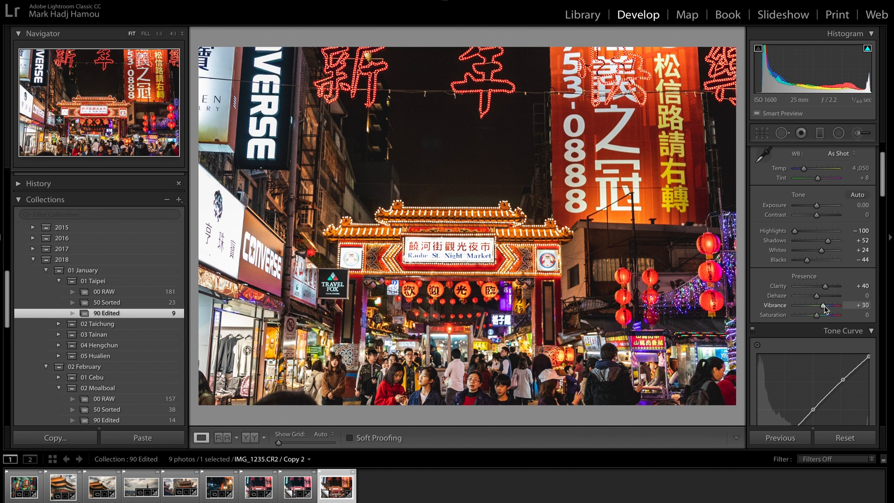
Cool the white balance to a temperature of 3,276 and shift the tint slightly towards magenta
scroll(825, 305, "up", 2)
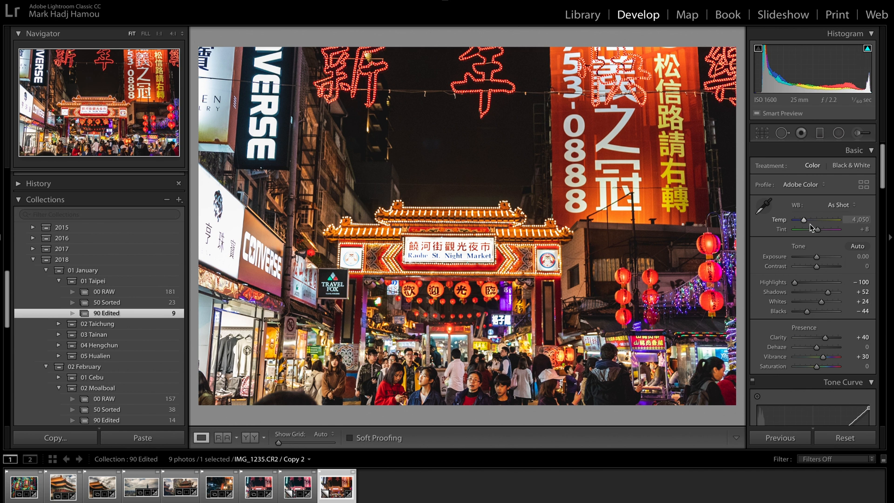
left_click_drag(804, 222, 803, 223)
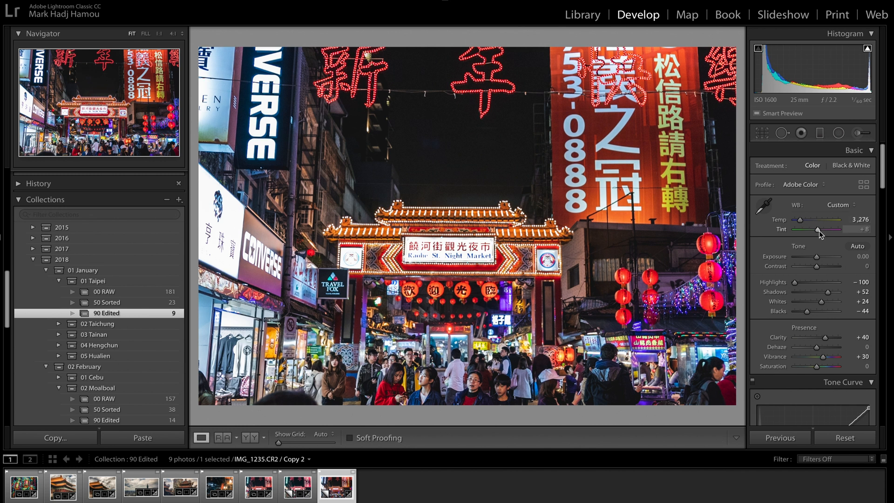
left_click_drag(820, 231, 820, 231)
left_click_drag(821, 231, 821, 231)
Set the HSL hue of Red, Orange and Yellow to −100 each
scroll(775, 289, "down", 10)
scroll(775, 290, "down", 5)
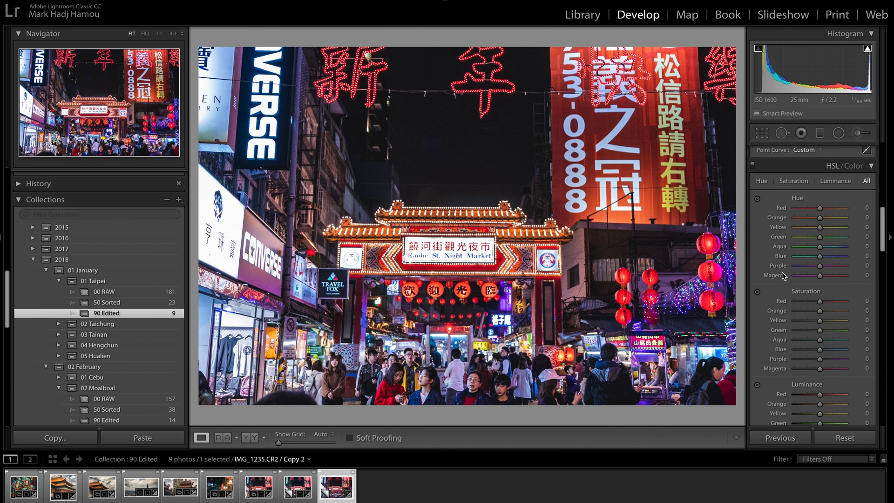
scroll(777, 267, "down", 1)
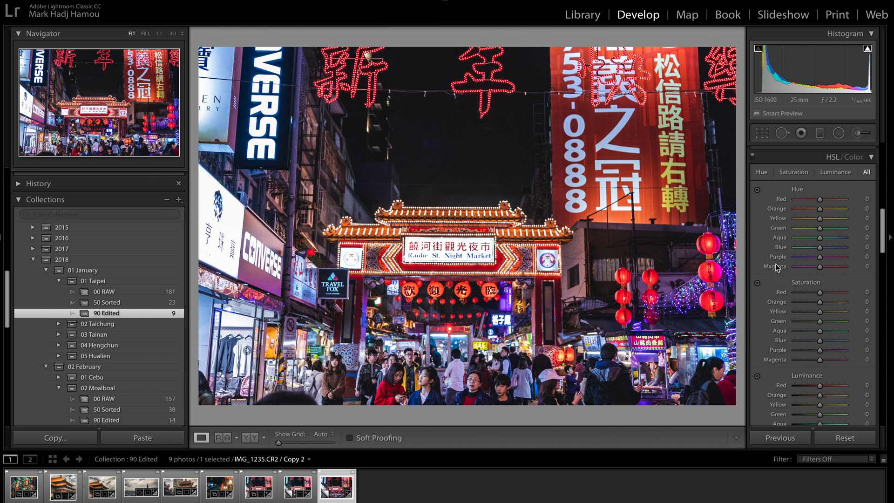
scroll(776, 264, "down", 8)
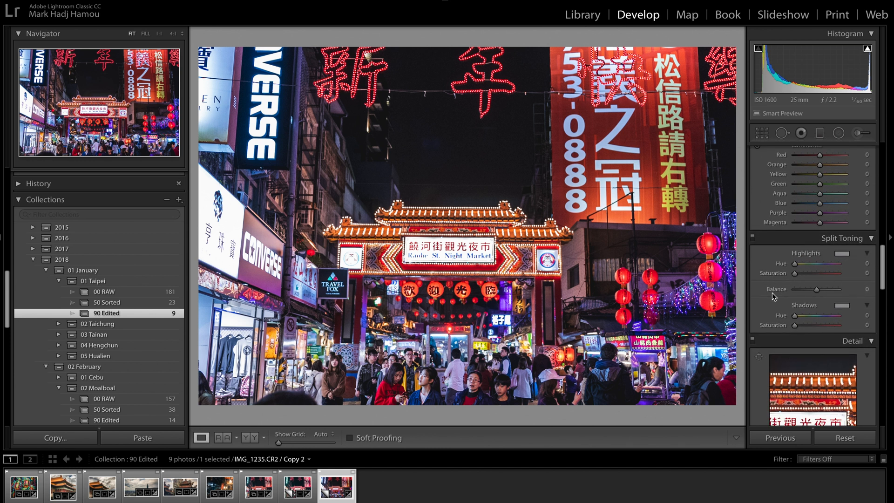
scroll(772, 293, "up", 8)
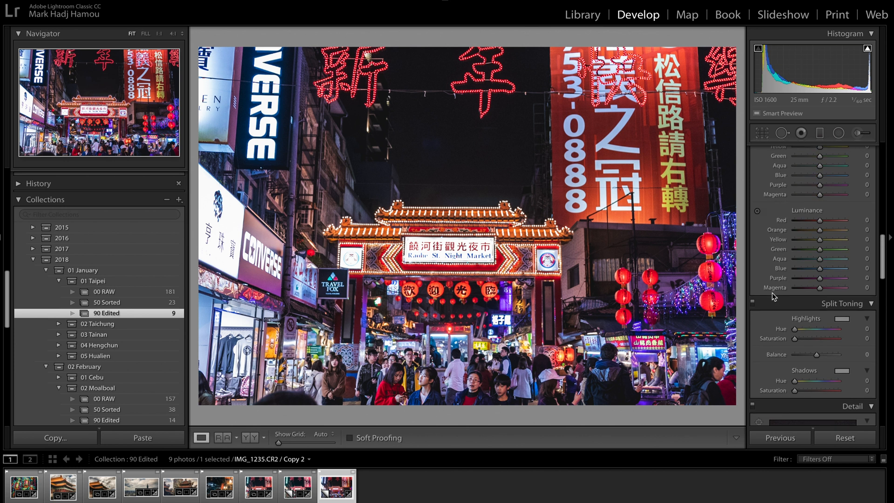
scroll(772, 293, "down", 1)
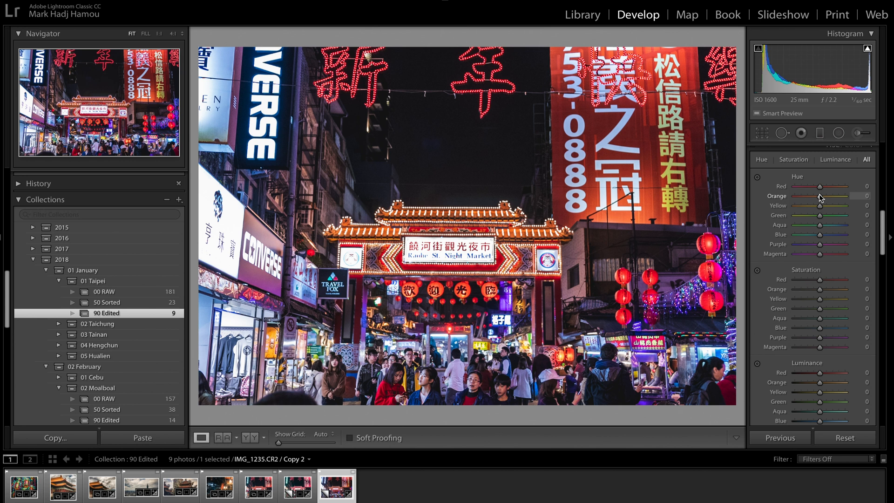
left_click_drag(819, 187, 786, 208)
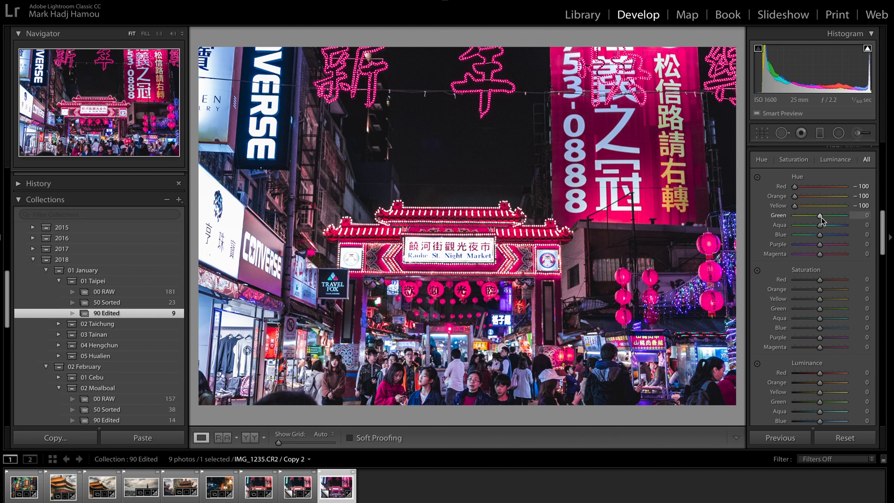
Set the HSL hue of Green and Aqua to +100, Blue to −61, Purple to −100 and Magenta to +100
left_click_drag(822, 222, 863, 227)
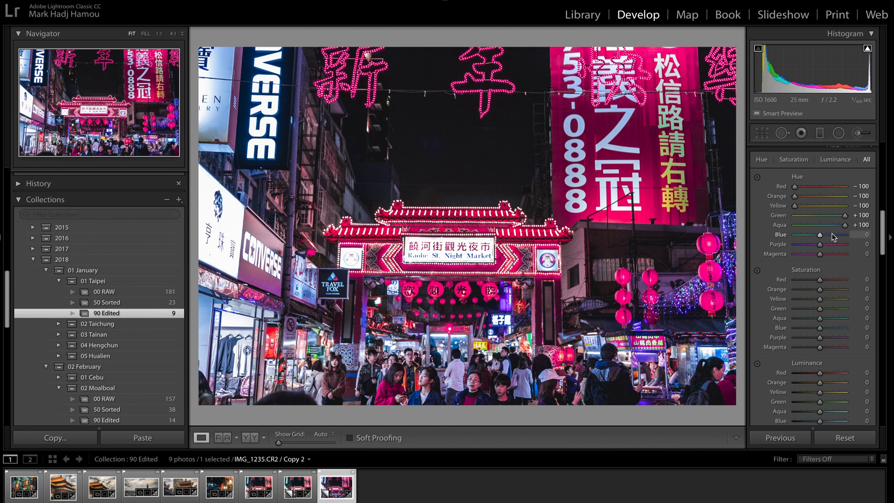
left_click_drag(819, 236, 806, 237)
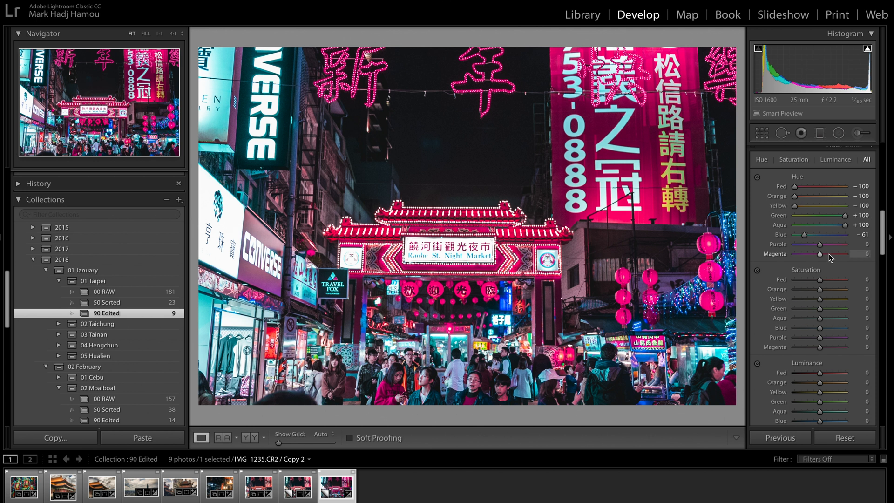
left_click_drag(820, 245, 794, 248)
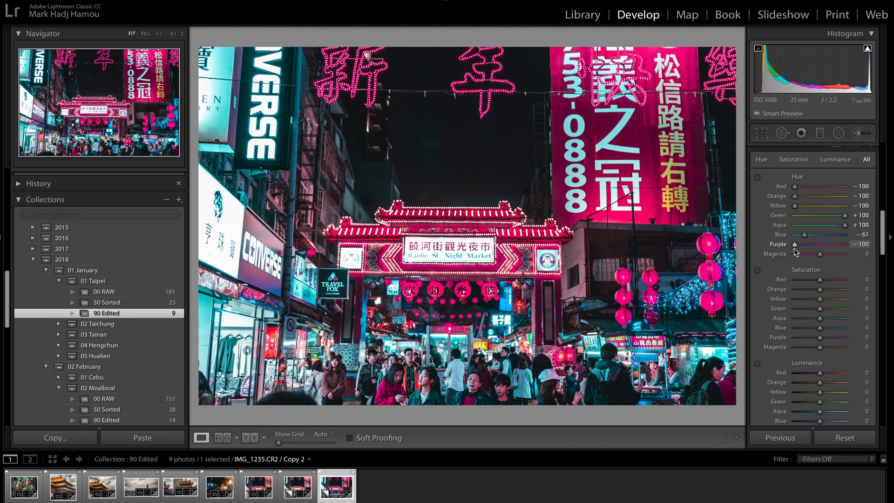
left_click_drag(820, 255, 863, 255)
Set the HSL saturation to Red −34, Orange +16, Yellow −68, Green −44, Aqua −46, Blue +35, Purple −56 and Magenta −53
scroll(773, 305, "down", 3)
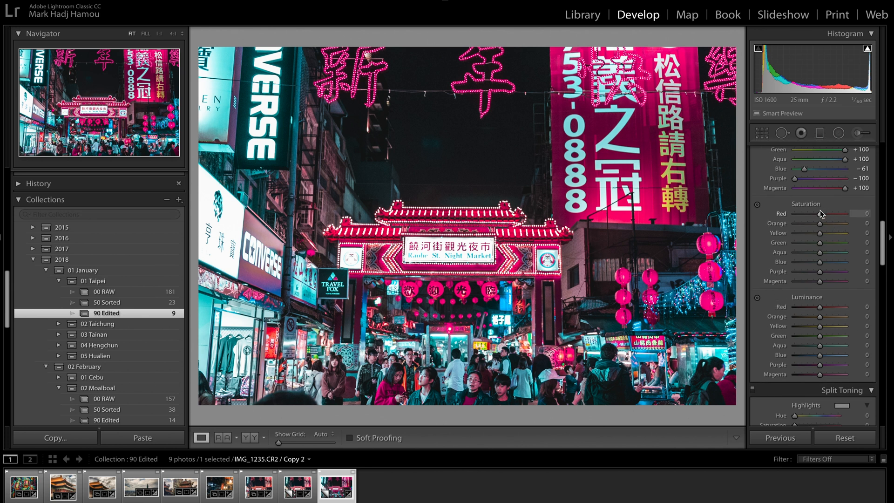
left_click_drag(820, 216, 811, 217)
left_click_drag(821, 224, 810, 243)
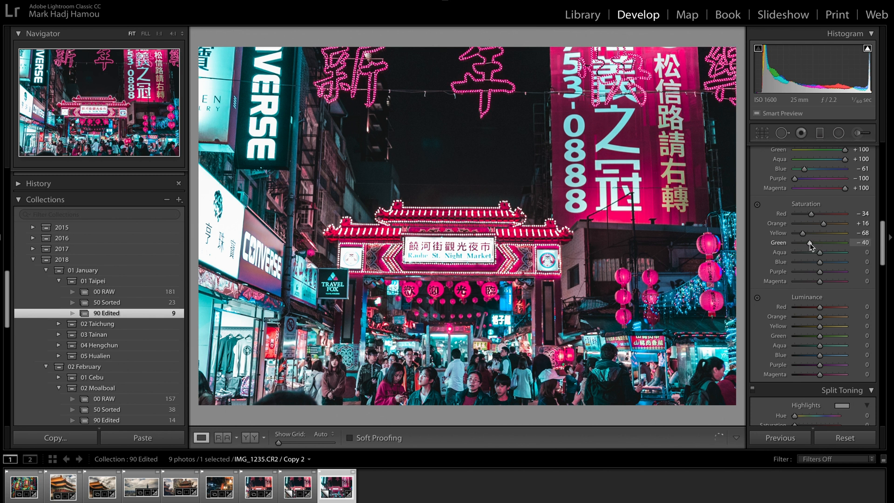
left_click_drag(819, 252, 809, 254)
left_click_drag(808, 251, 807, 252)
left_click_drag(819, 262, 807, 282)
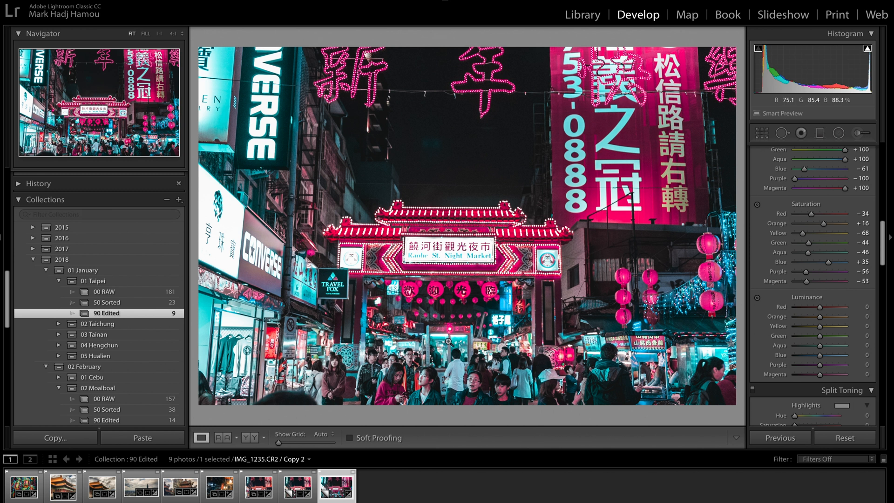
Set the HSL luminance of Red to −19, Orange to −18 and Blue to +38
scroll(778, 308, "down", 1)
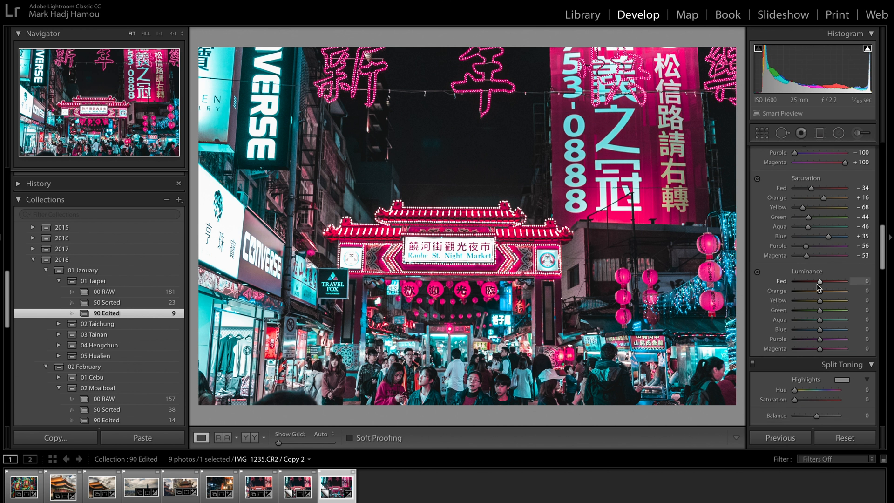
left_click_drag(819, 288, 778, 283)
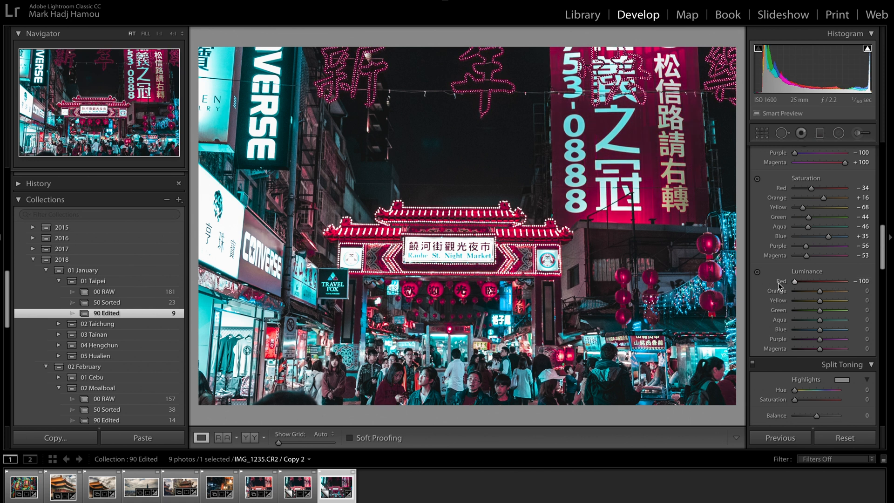
left_click_drag(797, 282, 816, 285)
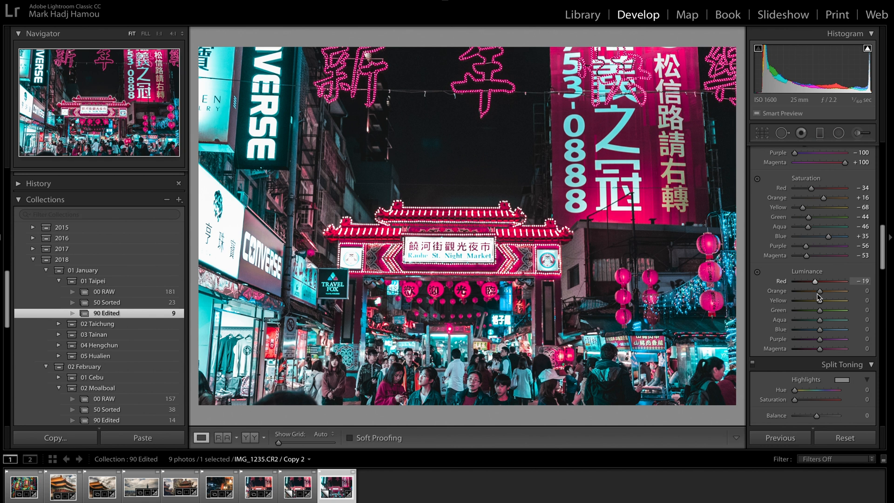
mouse_move(819, 291)
left_mouse_down()
mouse_move(842, 293)
mouse_move(817, 291)
left_mouse_up()
left_click(821, 331)
left_click_drag(820, 331, 831, 332)
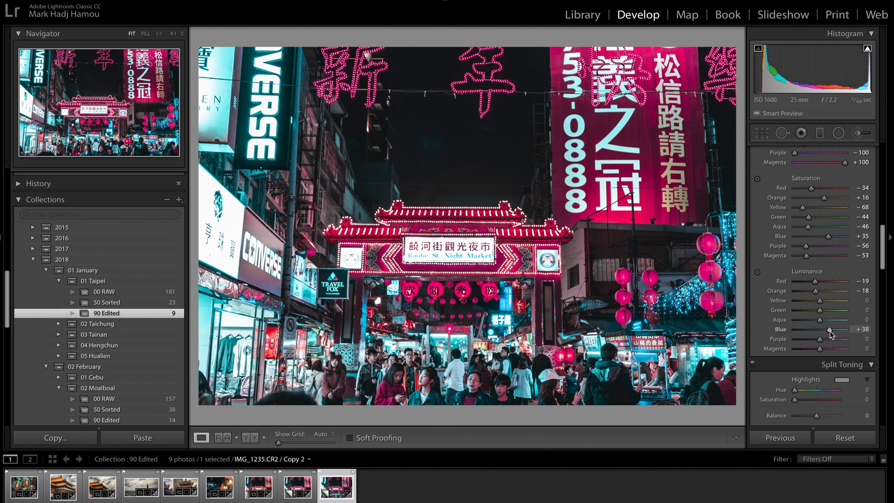
Toggle the HSL adjustments off and on to compare the photo with and without the colour changes
scroll(771, 353, "down", 3)
scroll(771, 353, "down", 4)
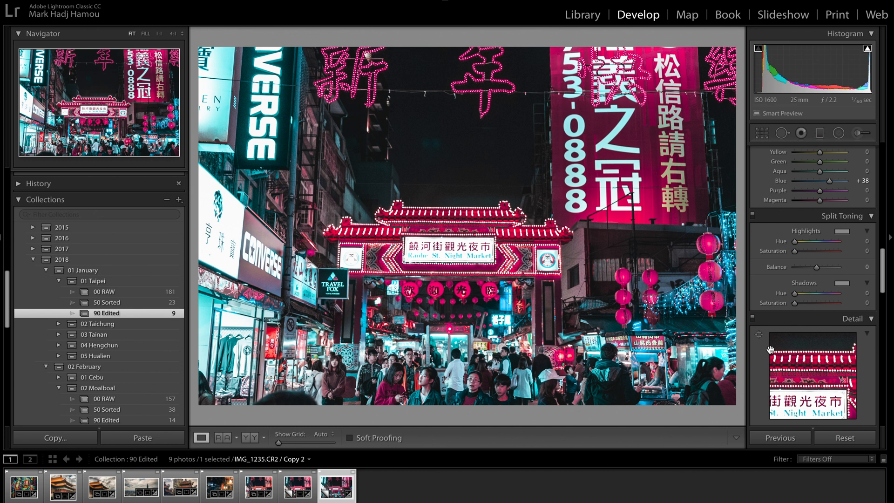
scroll(771, 349, "up", 10)
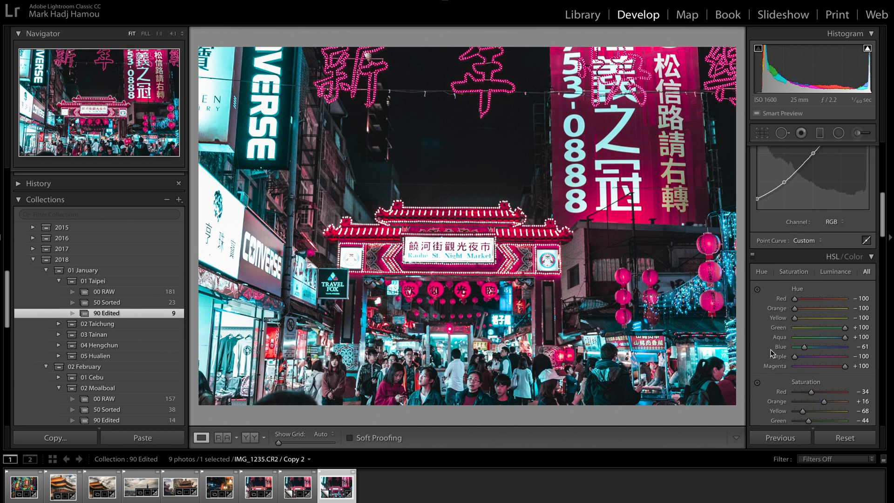
left_click(753, 256)
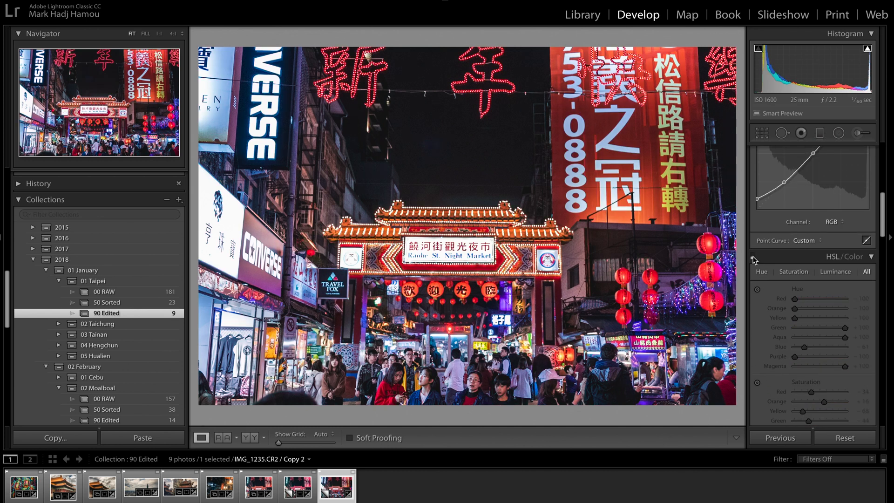
left_click(753, 257)
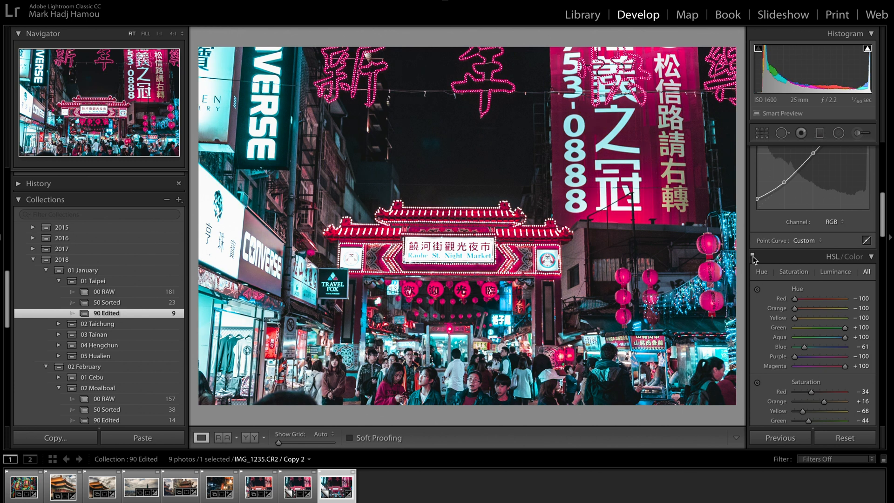
left_click(753, 256)
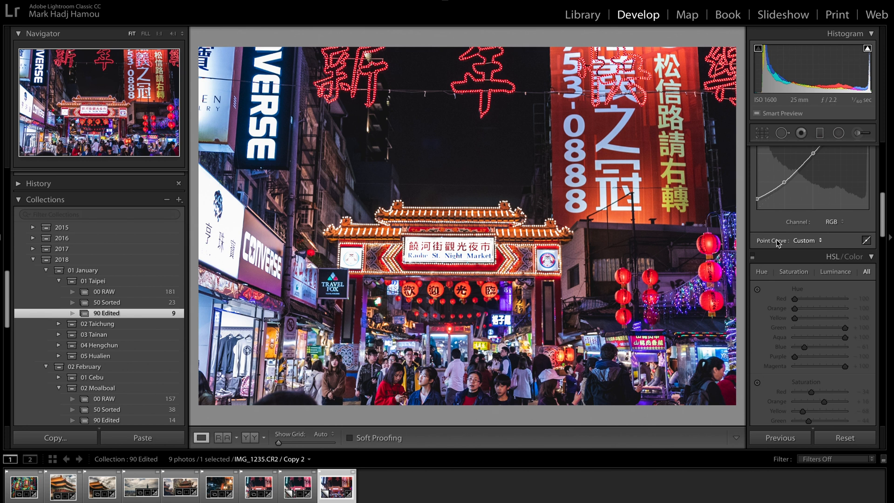
Restore the HSL changes and repeat the comparison of the photo with and without them
left_click(754, 257)
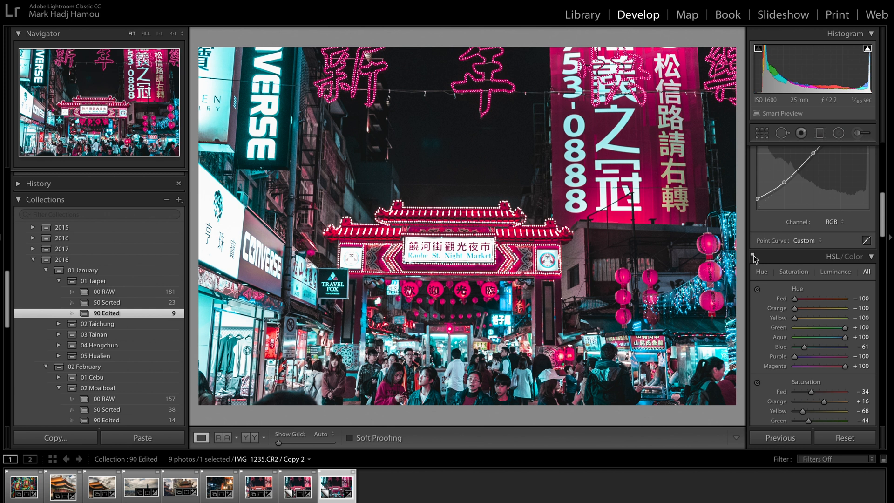
left_click(753, 256)
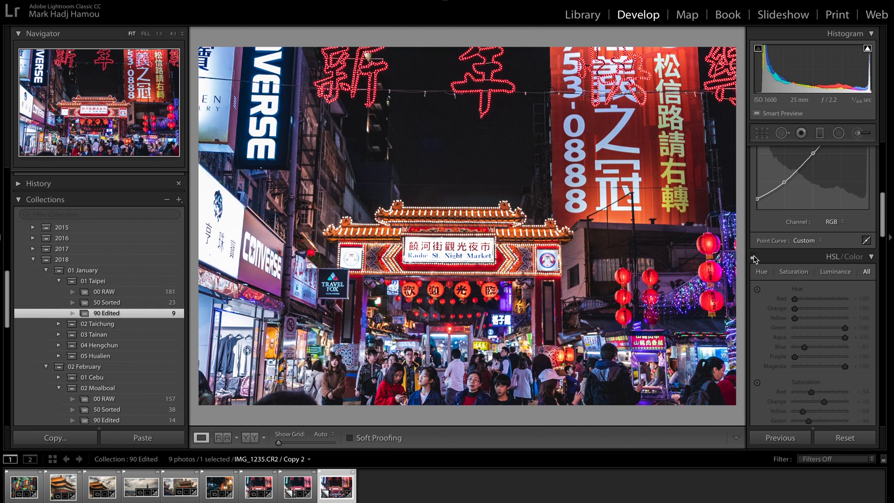
left_click(754, 257)
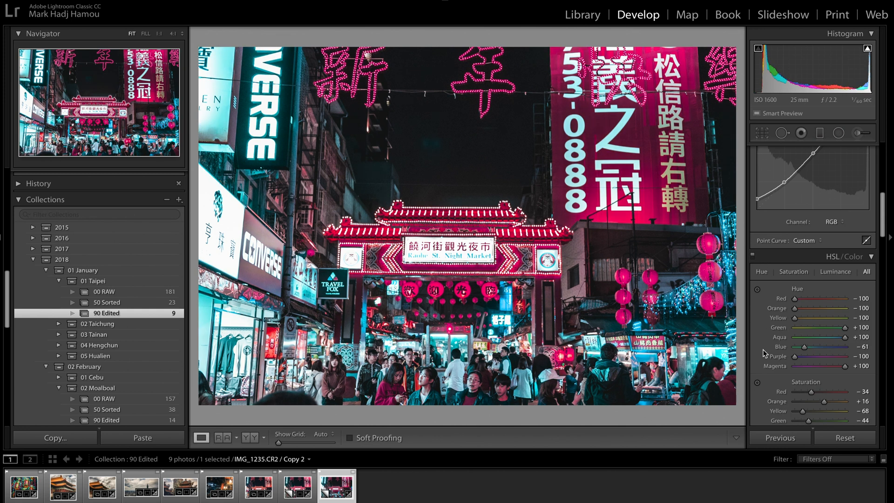
Split-tone the highlights with hue 332, saturation 43 and the shadows with hue 195, saturation 32, comparing the photo with and without the toning
scroll(763, 353, "down", 10)
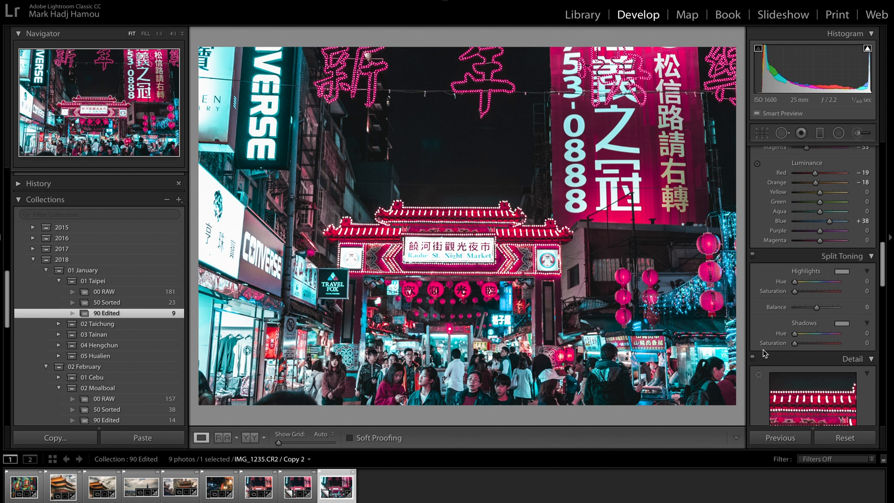
left_click(842, 272)
left_click_drag(625, 306, 802, 299)
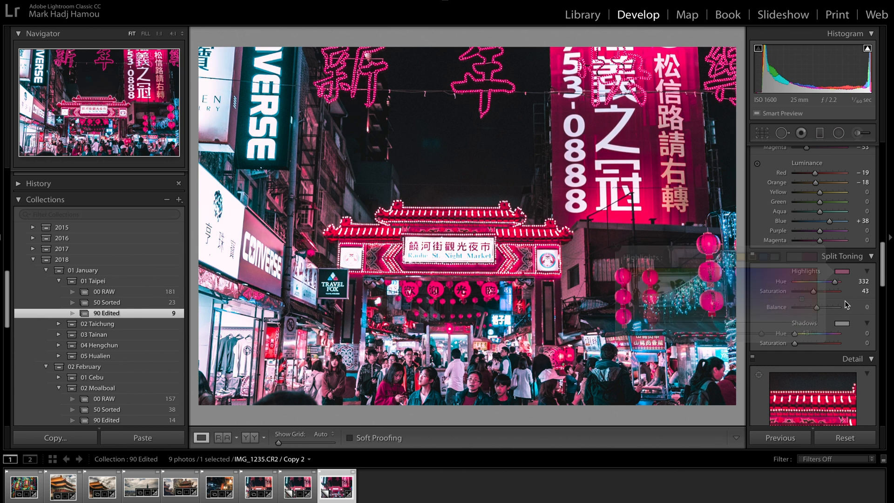
left_click(842, 323)
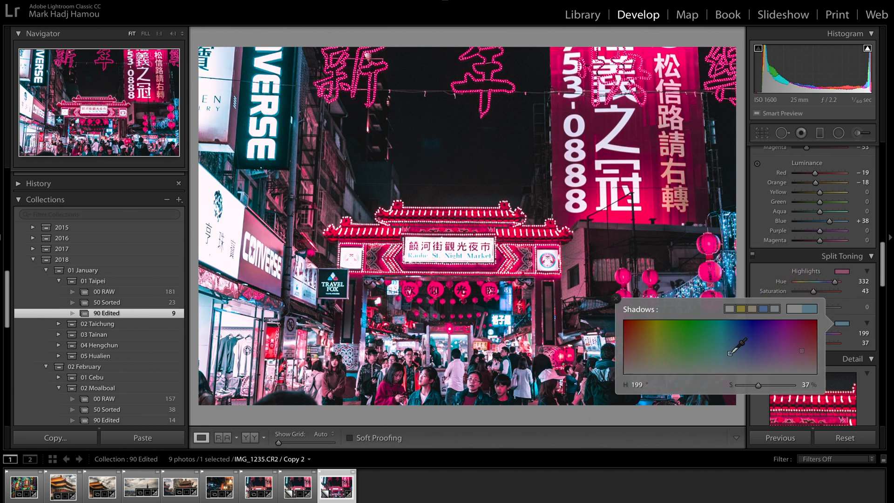
left_click_drag(733, 353, 730, 356)
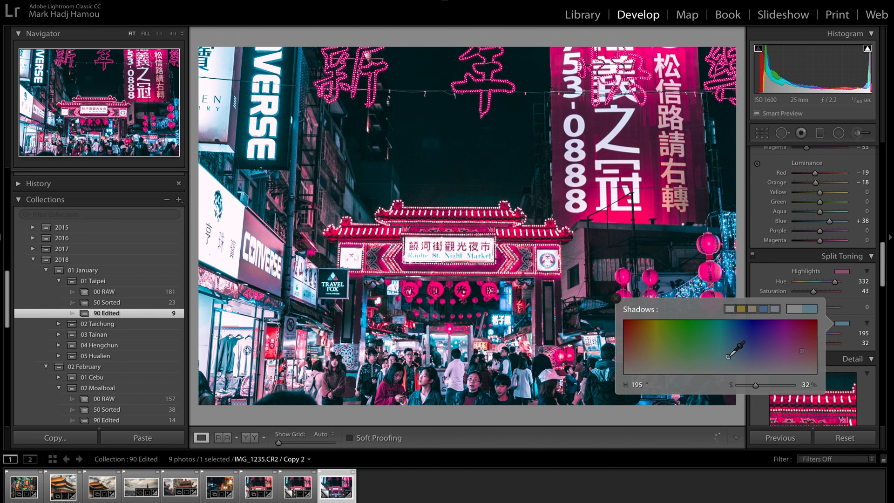
left_click(772, 275)
left_click(753, 257)
left_click(754, 257)
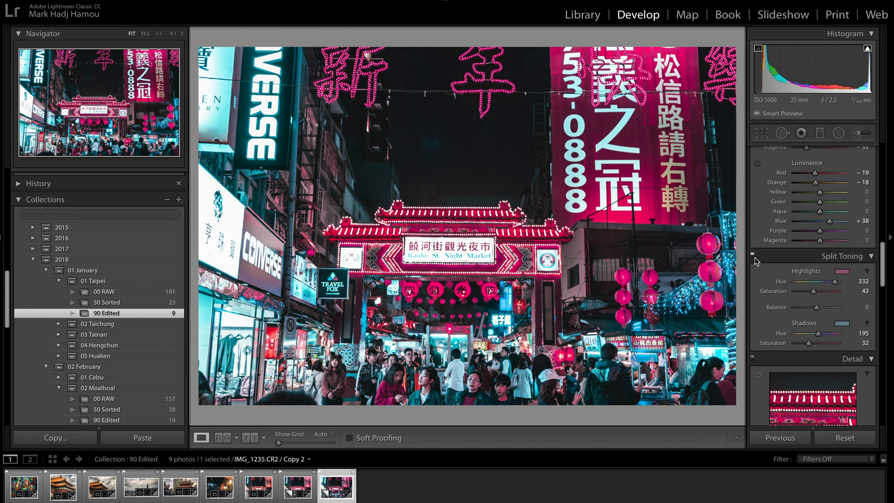
Set the split toning highlights saturation to 20 and the balance to +55, checking the toning against the untoned photo
left_click_drag(814, 292, 806, 291)
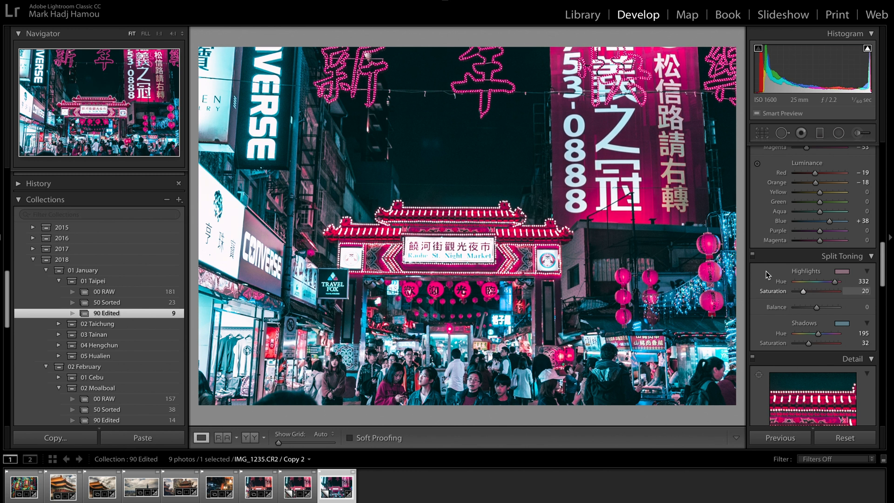
left_click(754, 257)
left_click(754, 257)
scroll(811, 341, "up", 1)
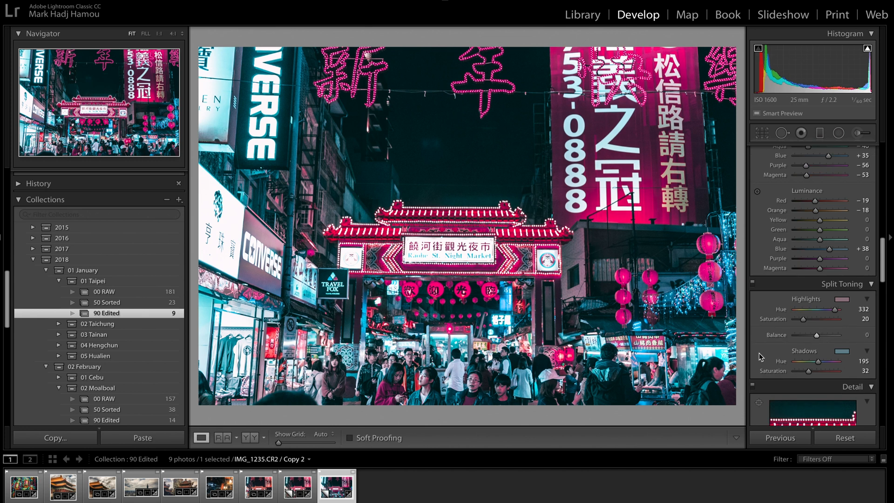
mouse_move(817, 335)
left_mouse_down()
mouse_move(853, 338)
mouse_move(828, 337)
left_mouse_up()
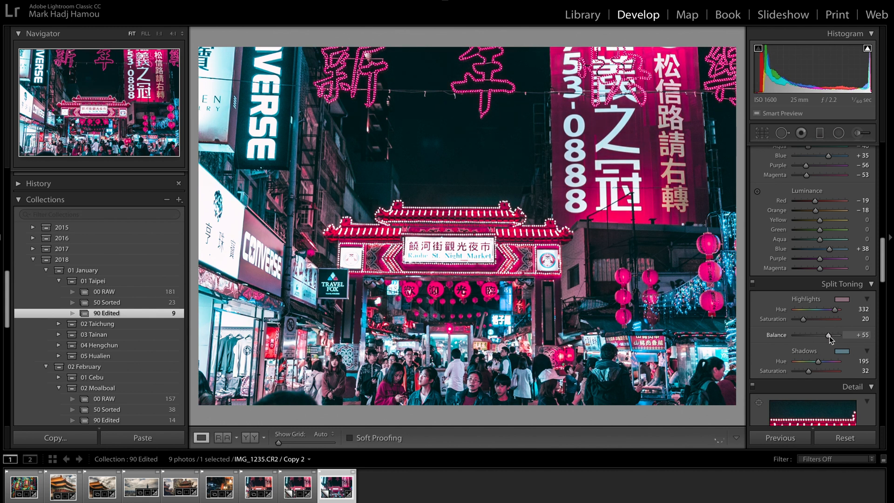
Set the luminance noise reduction to 35 while inspecting the grain in the dark sky above the gate
scroll(763, 353, "down", 1)
scroll(764, 353, "down", 10)
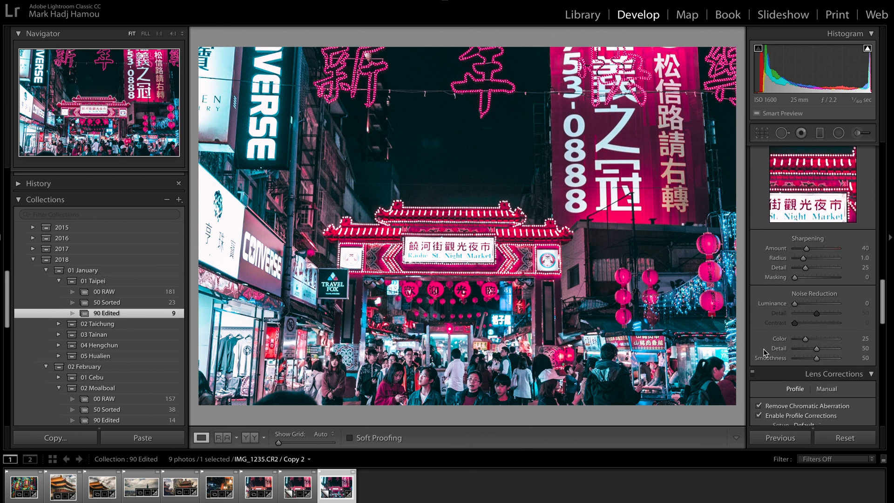
scroll(764, 353, "up", 8)
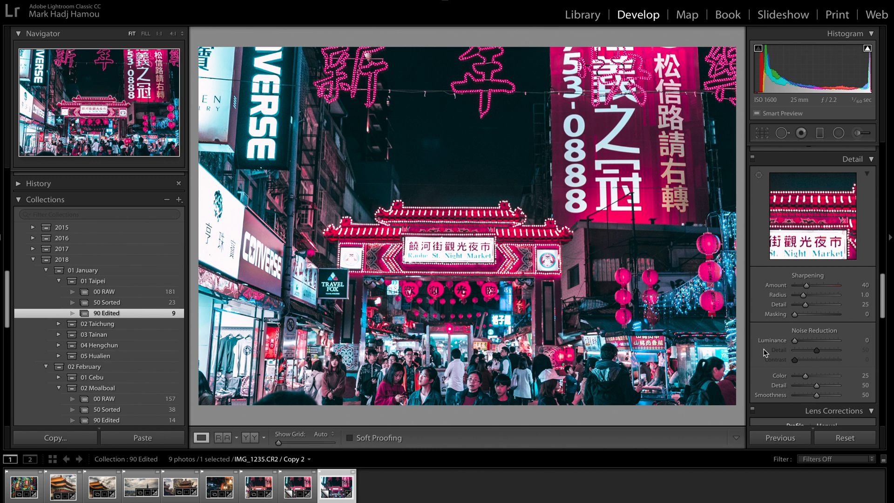
left_click_drag(469, 139, 452, 135)
left_click(456, 188)
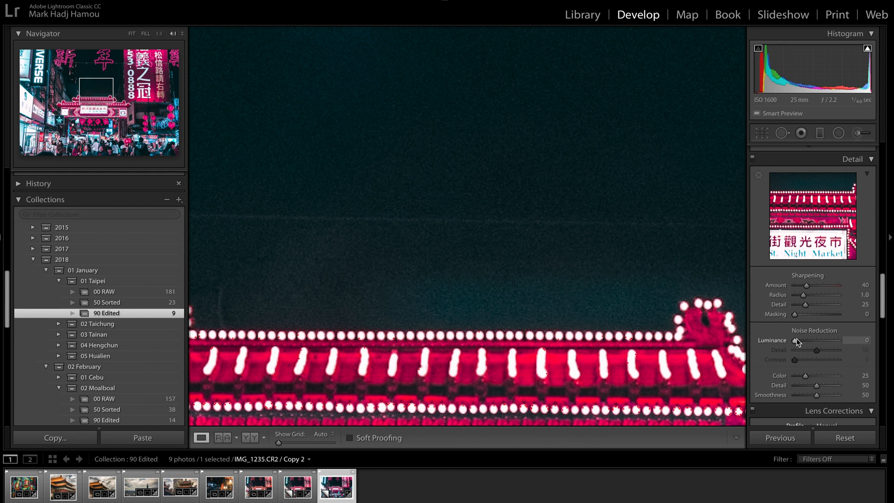
left_click_drag(798, 341, 812, 340)
left_click(636, 292)
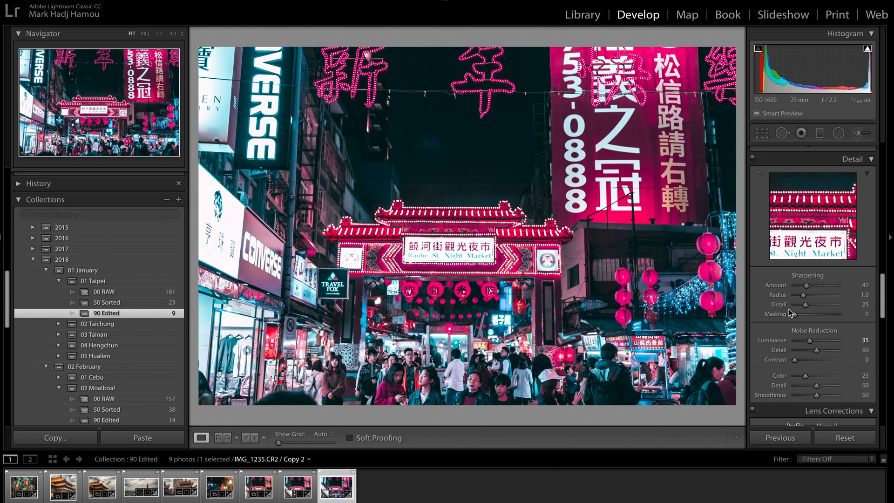
Set the sharpening masking to 7 using the black-and-white mask preview
key("alt")
left_click_drag(795, 315, 802, 314)
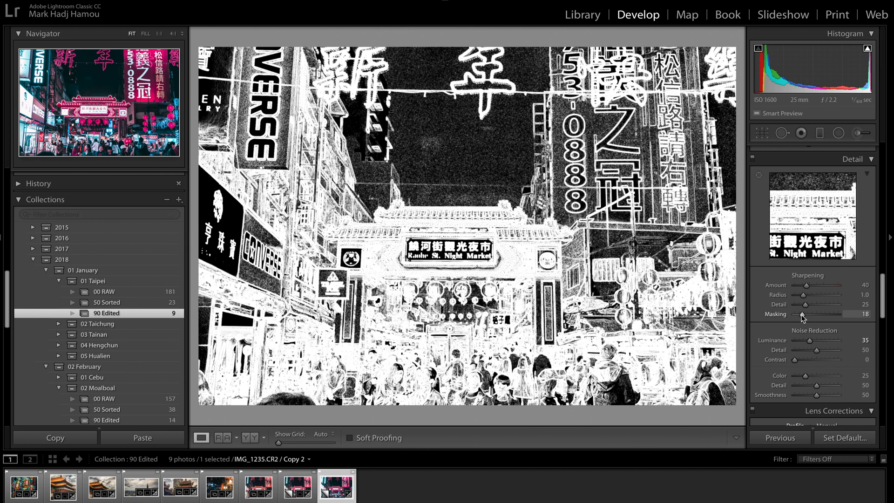
left_click_drag(802, 317, 798, 317)
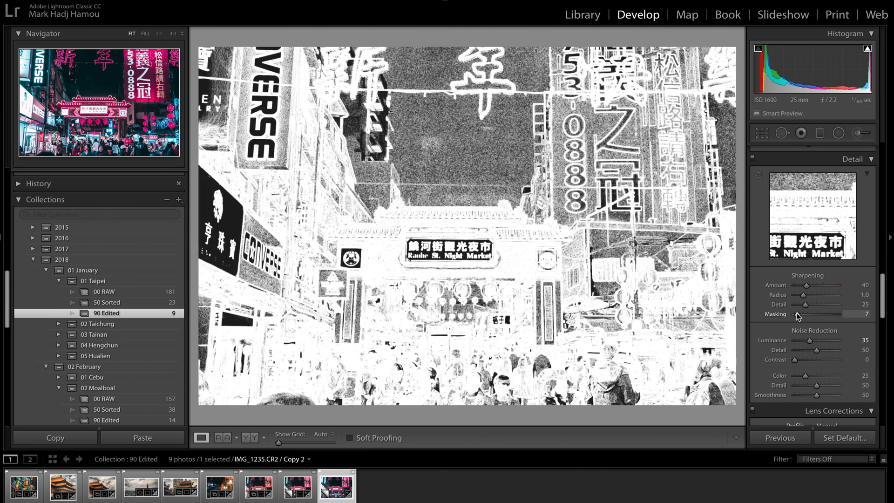
left_click_drag(796, 314, 796, 313)
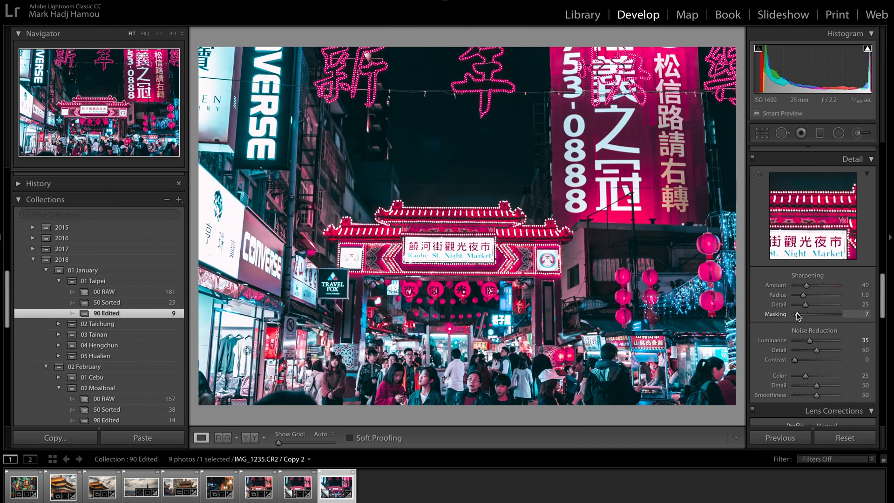
Compare the sky and gate roof up close with the sharpening and noise reduction off and on
key("z")
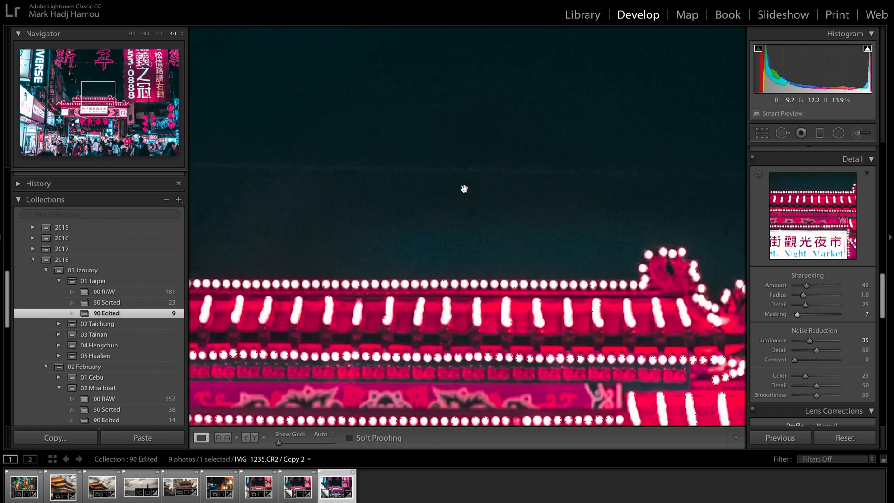
left_click(752, 159)
left_click(753, 160)
left_click(753, 159)
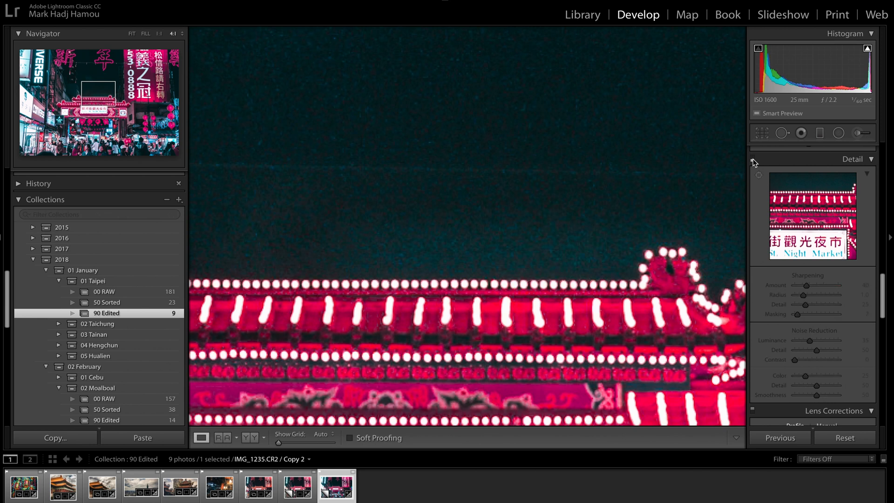
left_click(753, 159)
left_click(468, 156)
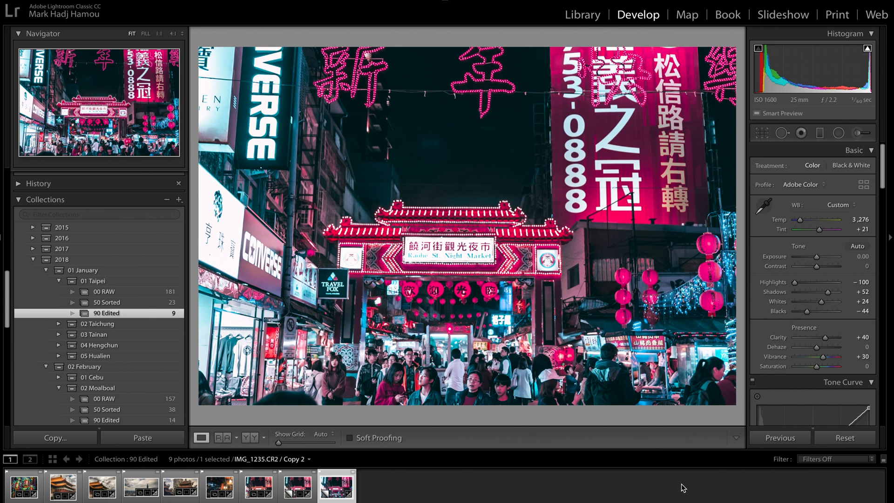
Crop the photo to a vertical 4 x 5 / 8 x 10 frame centred on the market gate
left_click(762, 134)
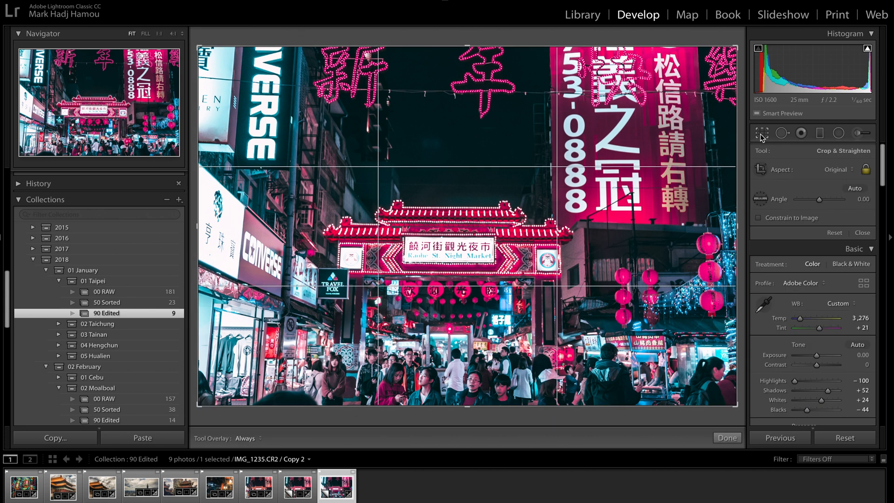
left_click(841, 177)
left_click(826, 197)
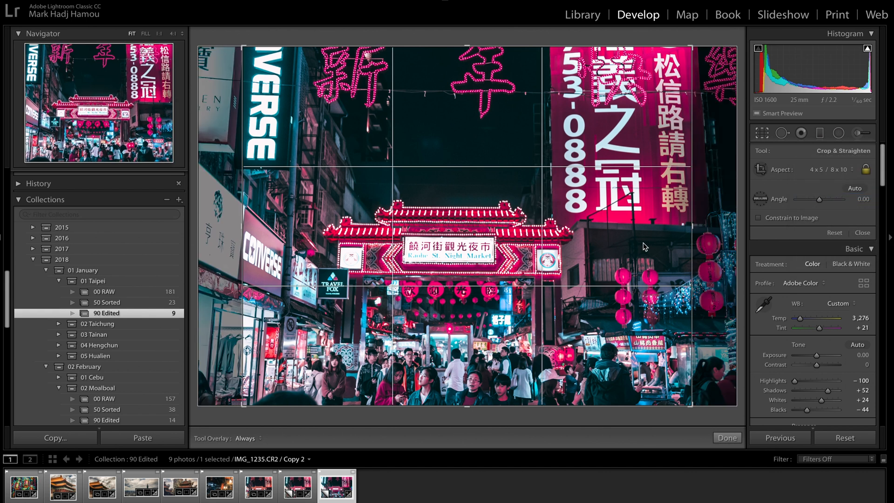
key("x")
left_click_drag(474, 234, 490, 233)
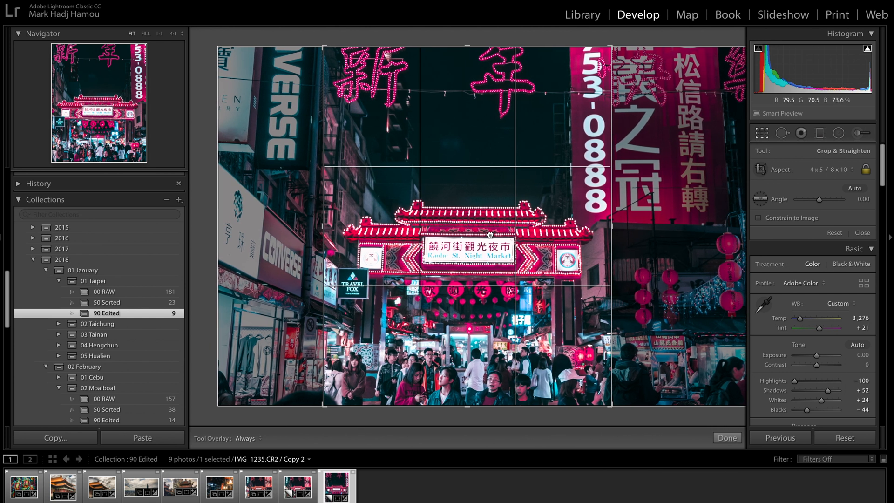
key("Return")
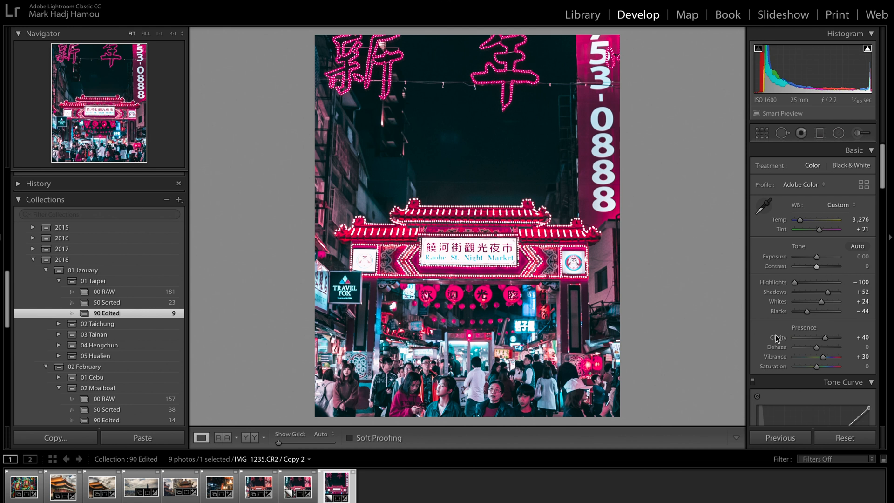
Add a dark post-crop vignette with an amount of −13
scroll(777, 338, "down", 15)
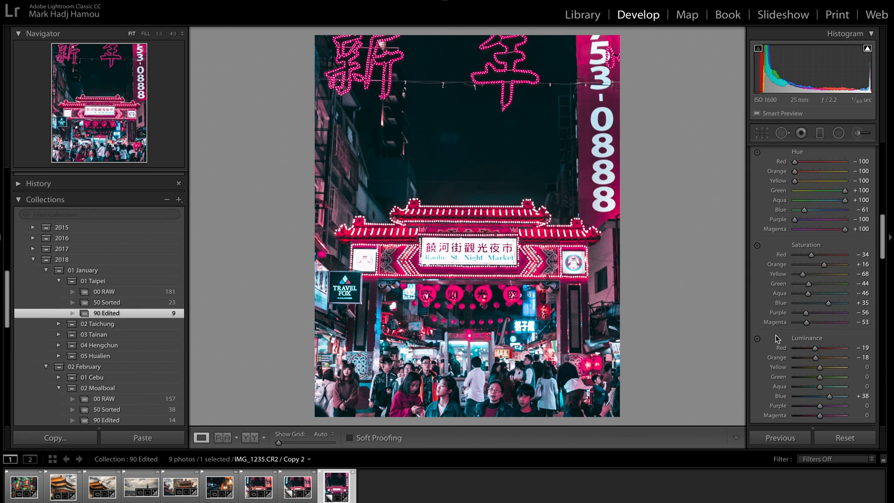
scroll(777, 339, "down", 10)
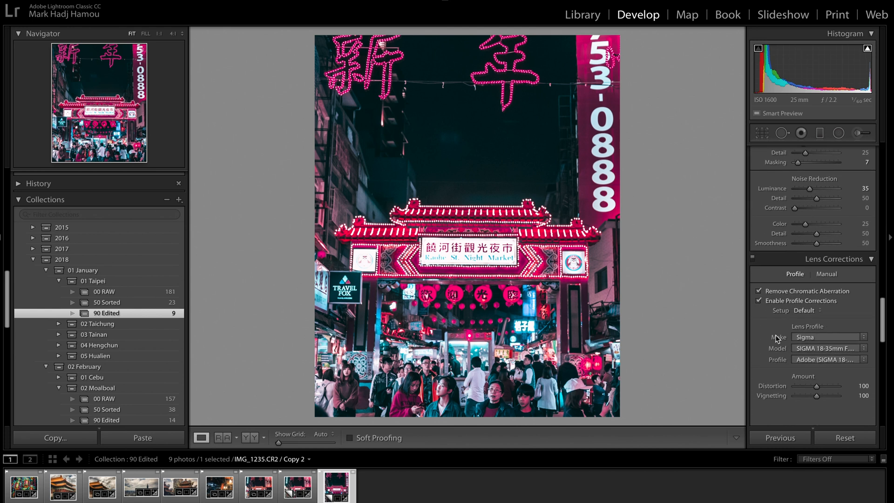
scroll(777, 338, "down", 8)
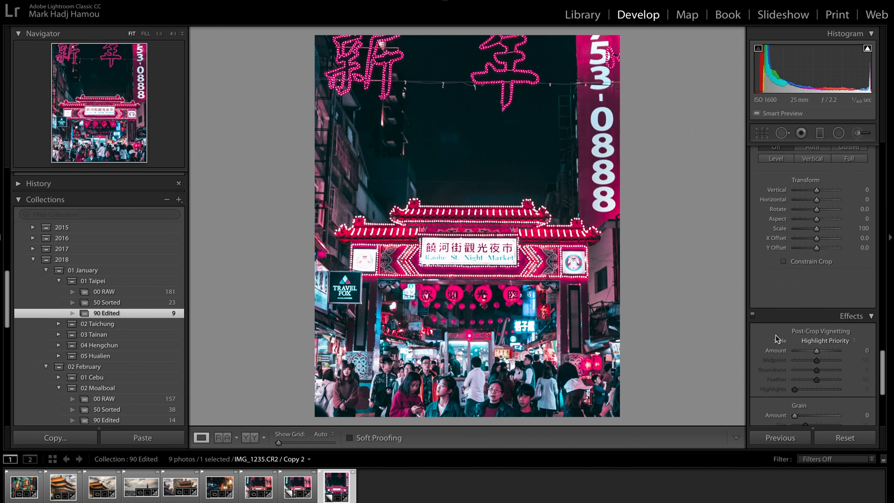
left_click_drag(816, 325, 813, 325)
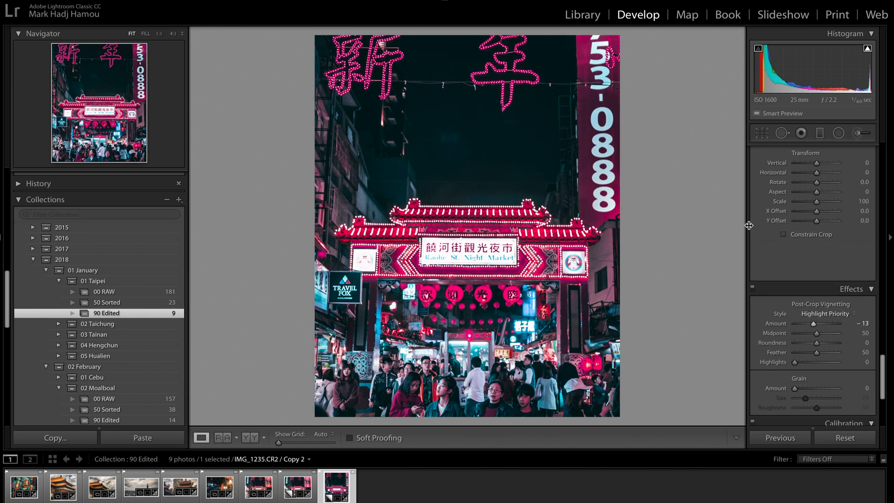
scroll(750, 272, "up", 15)
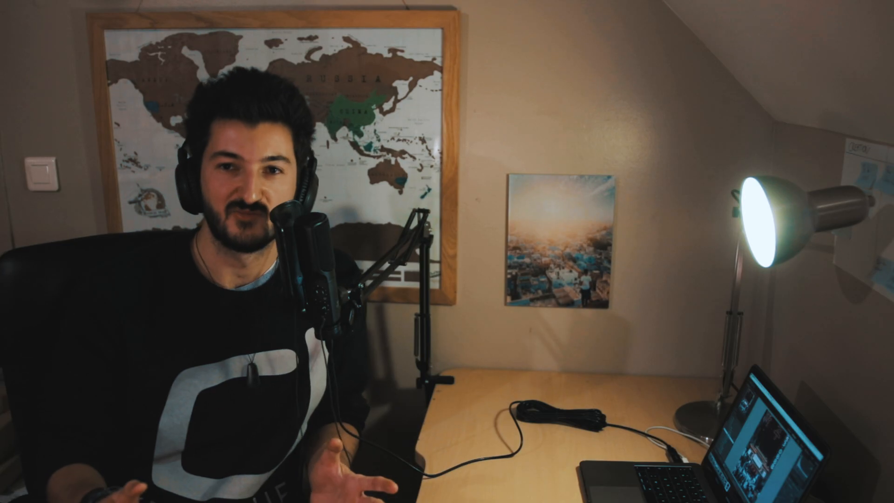